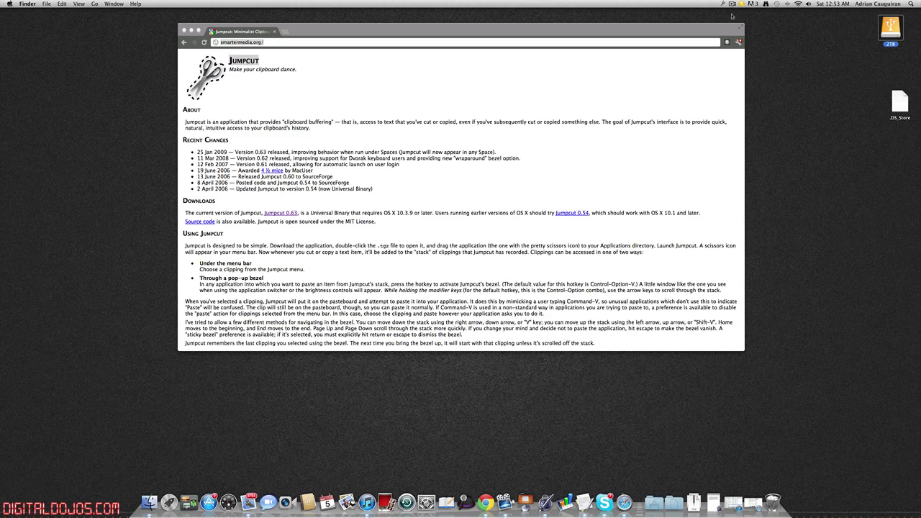
# Step: Bring the Chrome window with the smartermedia.org Jumpcut homepage to the front
pyautogui.click(728, 81)
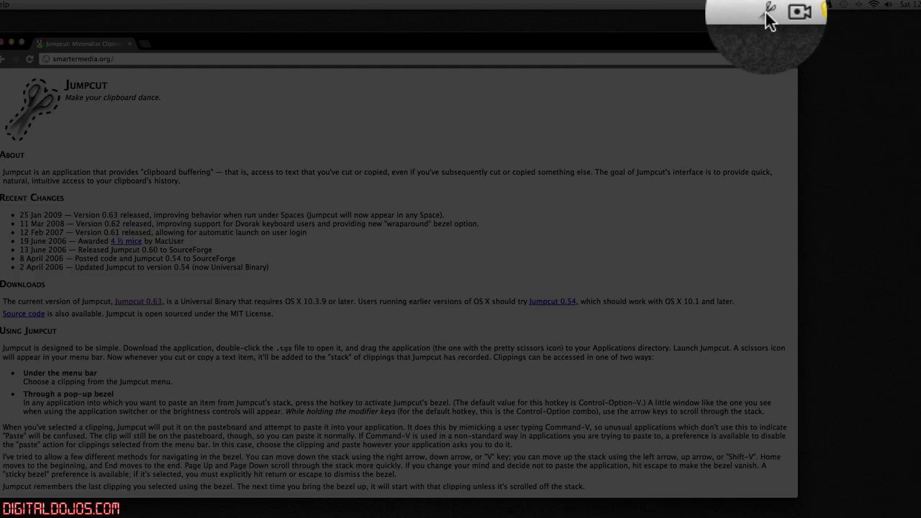
# Step: Glance at Jumpcut's saved clippings, then load digitaldojos.com in a new Chrome tab
pyautogui.click(768, 13)
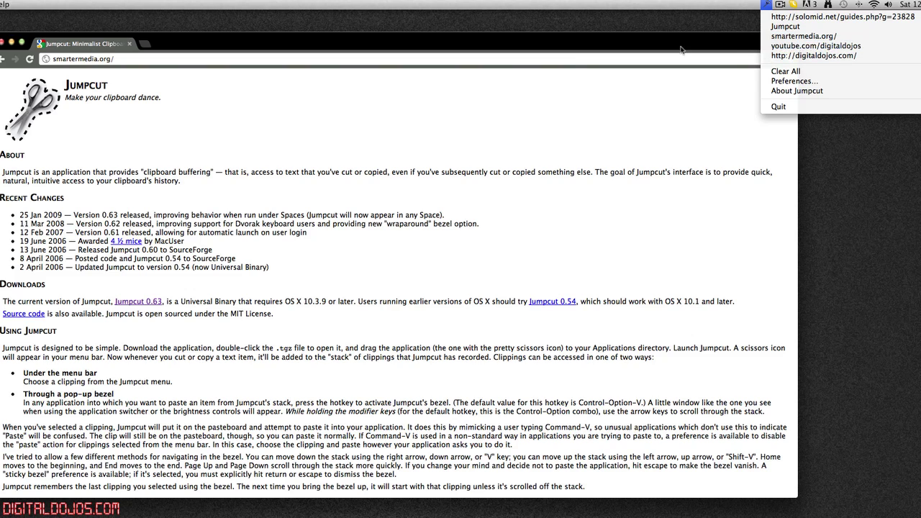
pyautogui.click(707, 57)
pyautogui.write('digitaldojos.com')
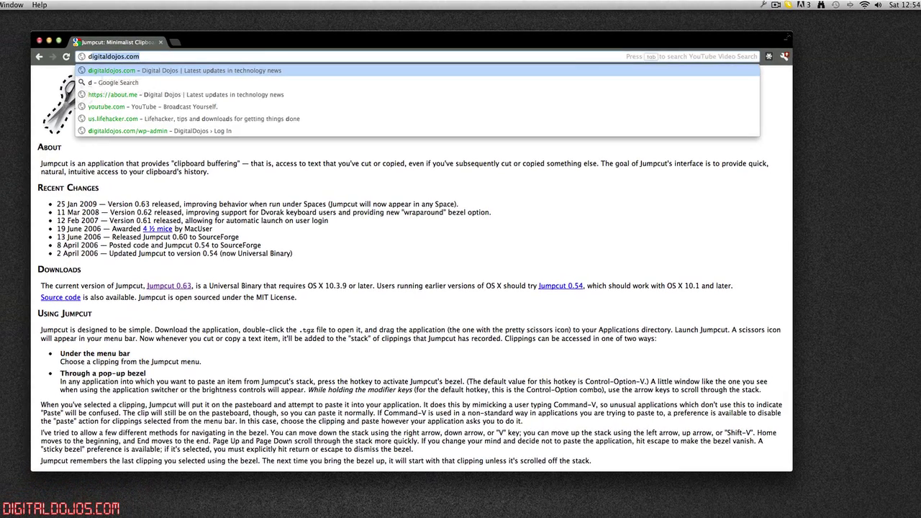
pyautogui.press('super+t')
pyautogui.write('digitaldojos.com')
pyautogui.press('Return')
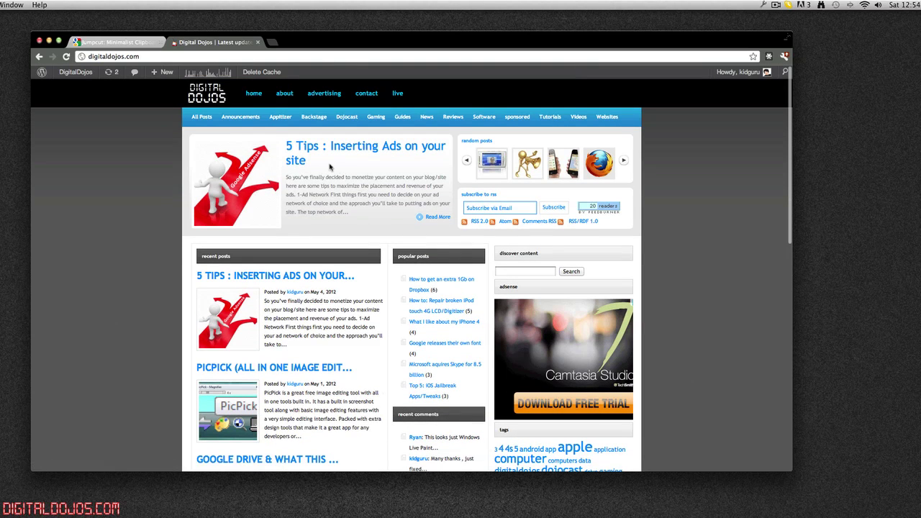
# Step: Copy the 5 Tips post title, then load youtube.com/digitaldojos from Jumpcut's history
pyautogui.moveTo(332, 168); pyautogui.dragTo(287, 147)
pyautogui.press('super+c')
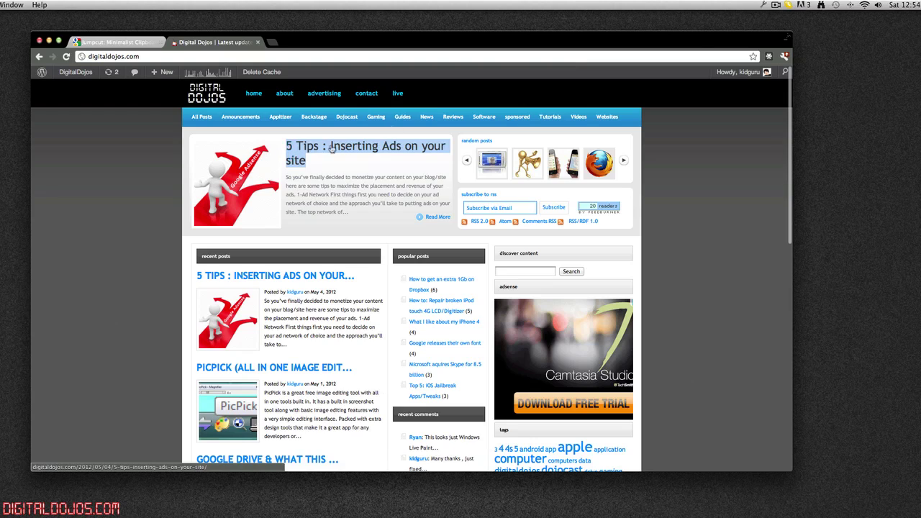
pyautogui.click(765, 7)
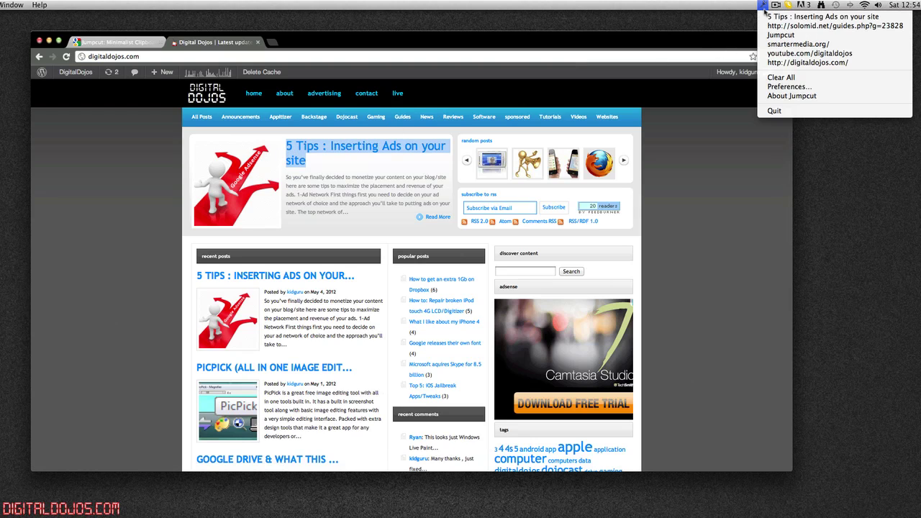
pyautogui.click(798, 53)
pyautogui.click(618, 60)
pyautogui.write('youtube.com/digitaldojos')
pyautogui.press('Return')
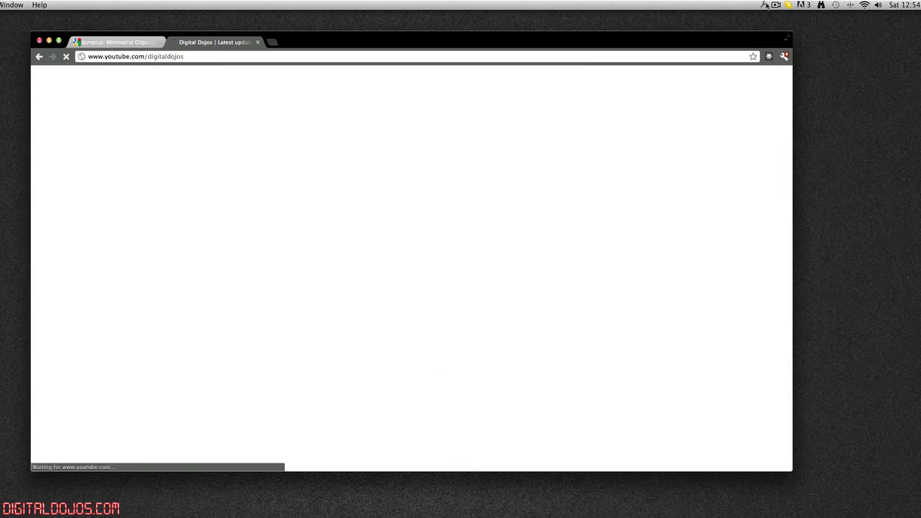
# Step: Load the saved smartermedia.org/ link from Jumpcut's history in the address bar
pyautogui.click(763, 5)
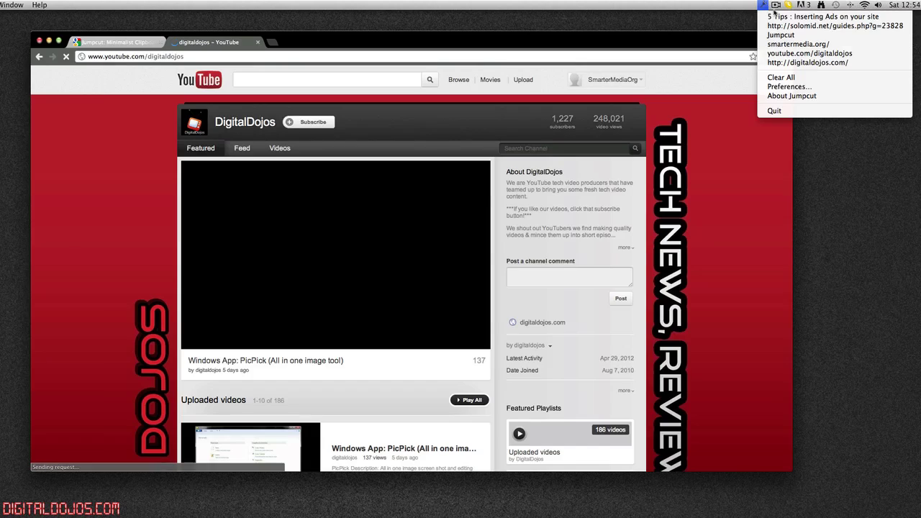
pyautogui.click(792, 44)
pyautogui.click(702, 56)
pyautogui.write('smartermedia.org/')
pyautogui.press('Return')
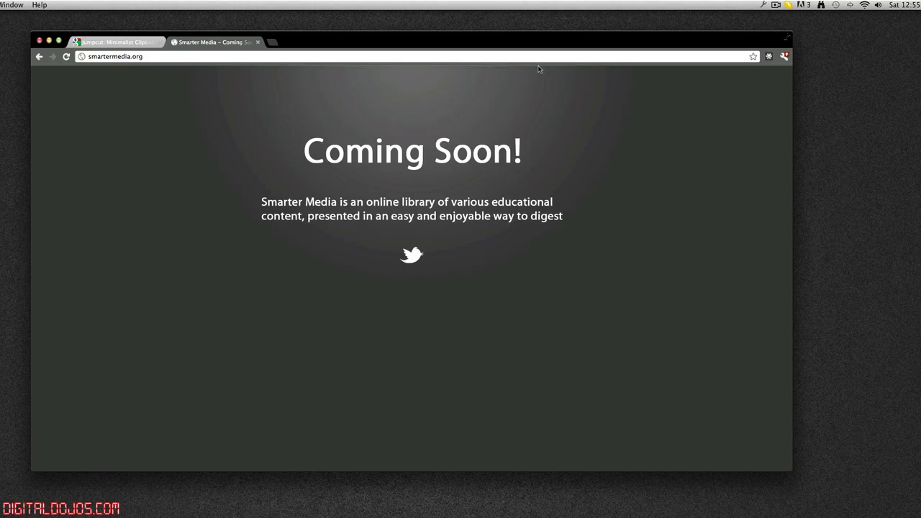
# Step: Paste the saved '5 Tips' post title from Jumpcut into the address bar
pyautogui.click(329, 58)
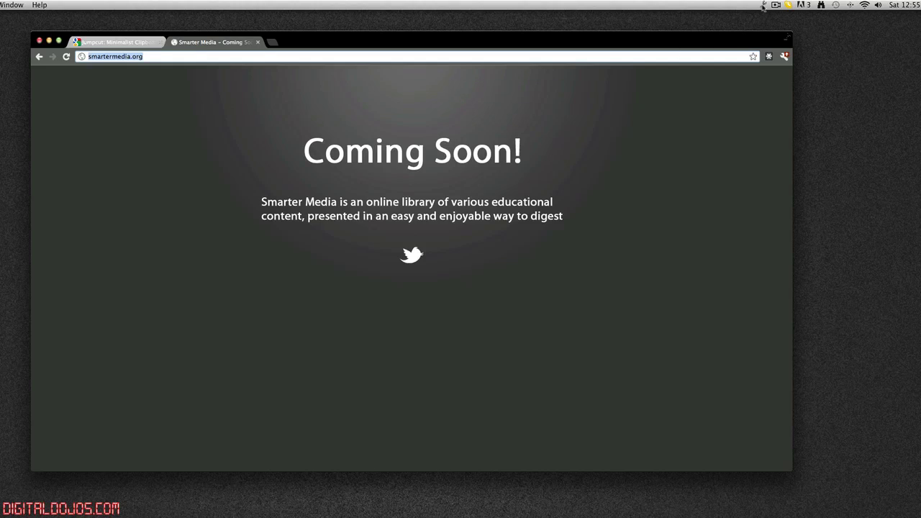
pyautogui.click(763, 5)
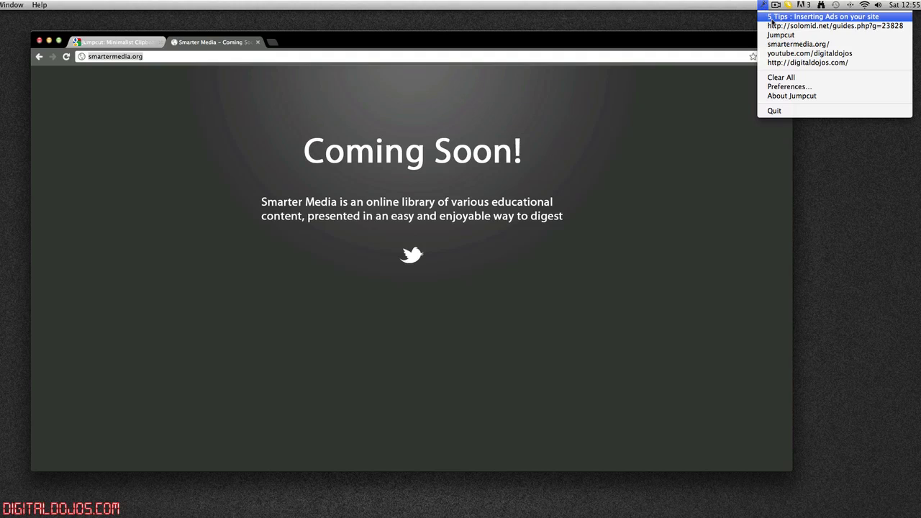
pyautogui.click(771, 18)
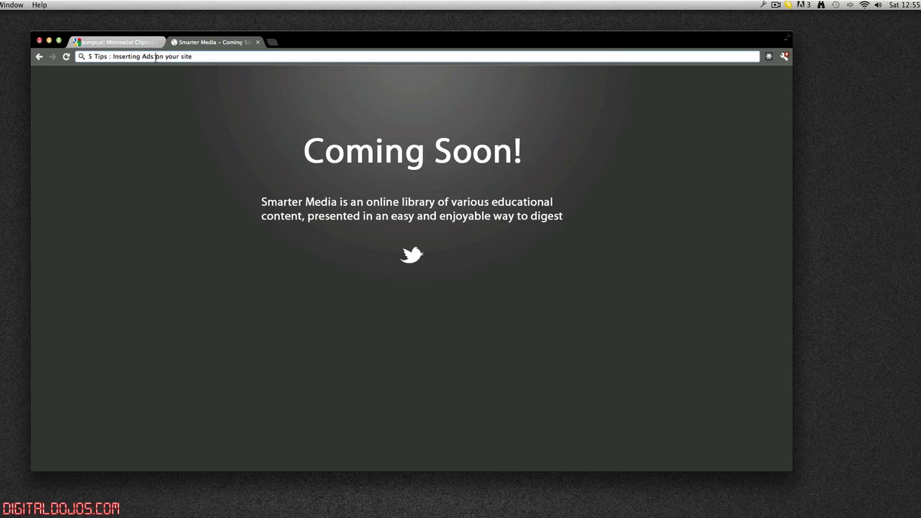
# Step: Replace the address with digitaldojos.com and load the Digital Dojos homepage
pyautogui.press('super+a')
pyautogui.write('digitaldojos.com')
pyautogui.press('Return')
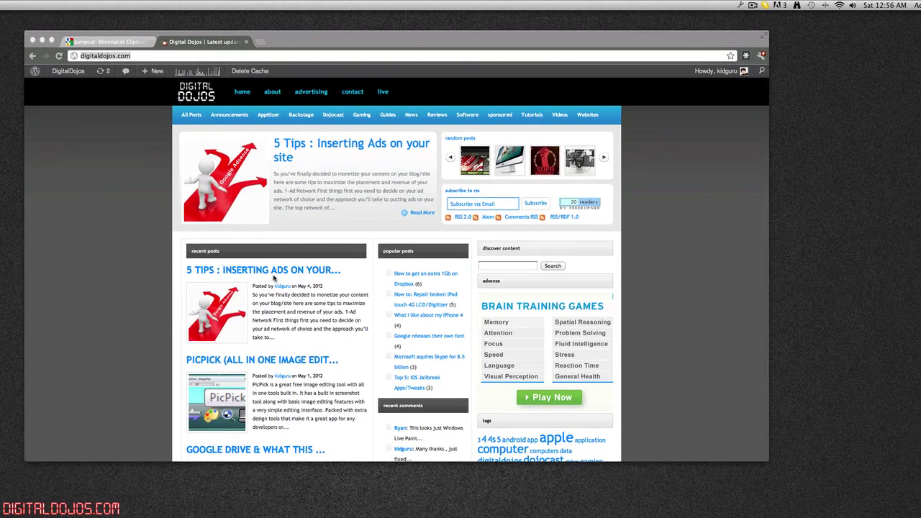
# Step: Copy the first post excerpt and choose it from Jumpcut's clipboard history
pyautogui.click(272, 281)
pyautogui.moveTo(253, 303); pyautogui.dragTo(298, 350)
pyautogui.moveTo(252, 294); pyautogui.dragTo(278, 336)
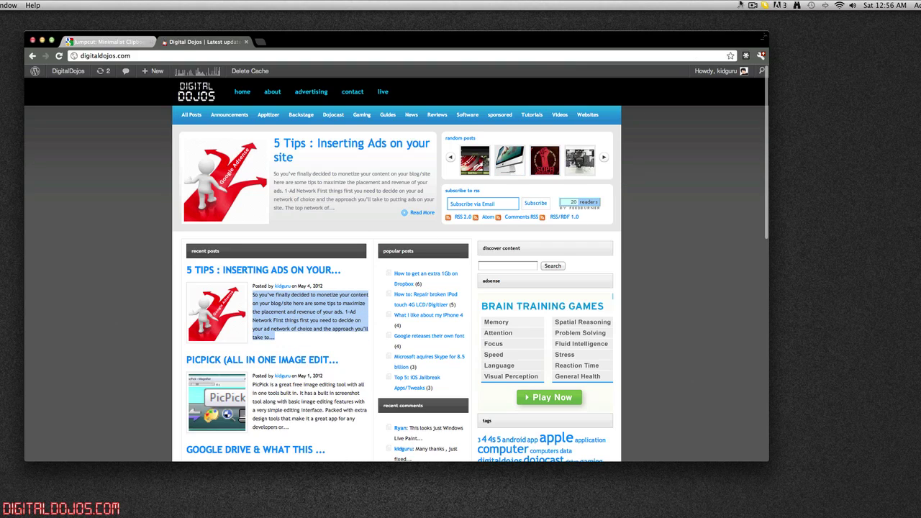
pyautogui.click(740, 5)
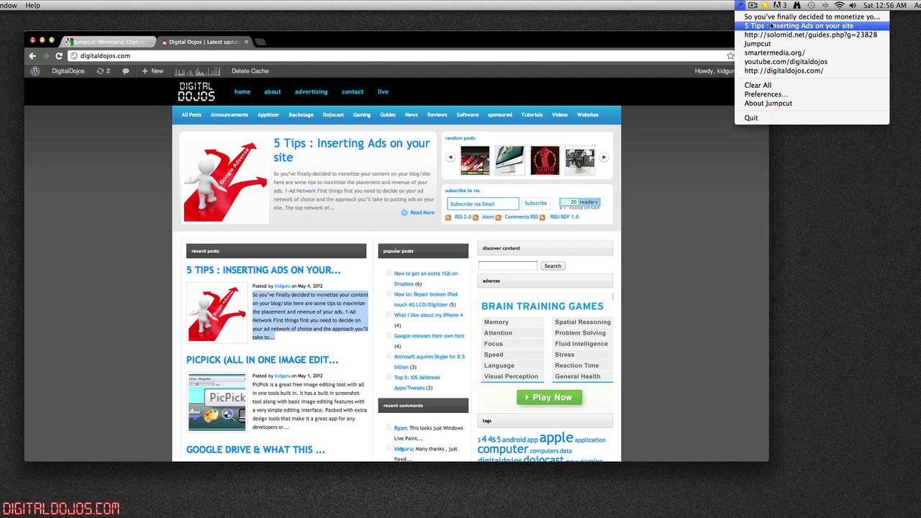
pyautogui.click(796, 17)
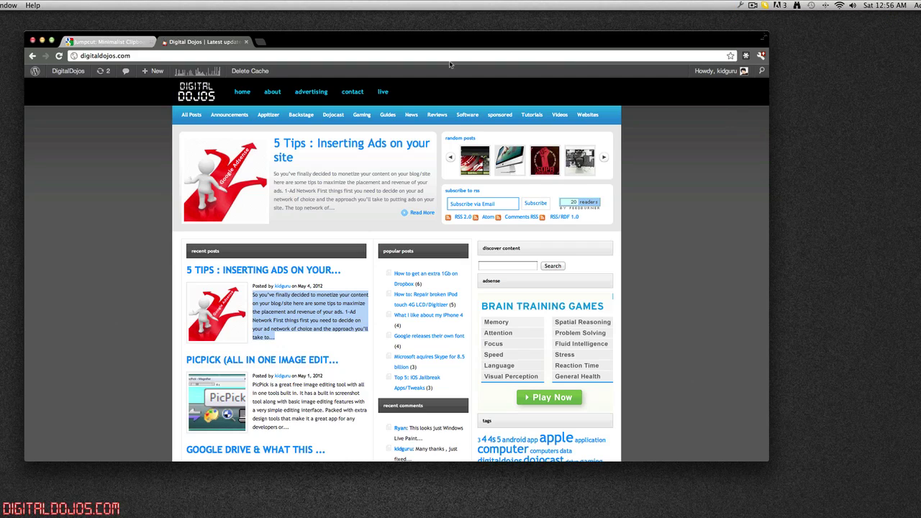
# Step: Paste the excerpt into the address bar, then delete it to leave the address empty
pyautogui.click(452, 56)
pyautogui.write("So you've finally decided to monetize your content on your blog/site here are some tips to maximize the placement and revenue of your ads. 1-Ad Network First things first you need to decide on your ad network of choice and the approach you'll take to...")
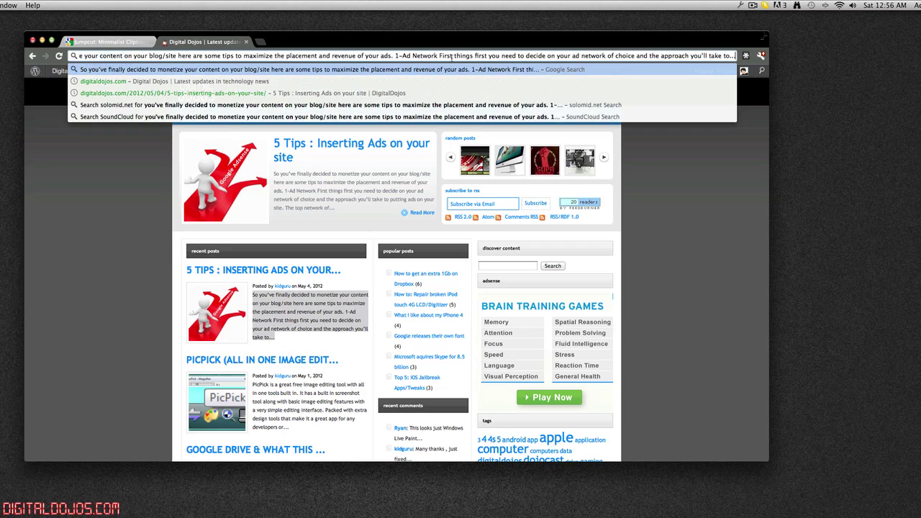
pyautogui.press('super+a')
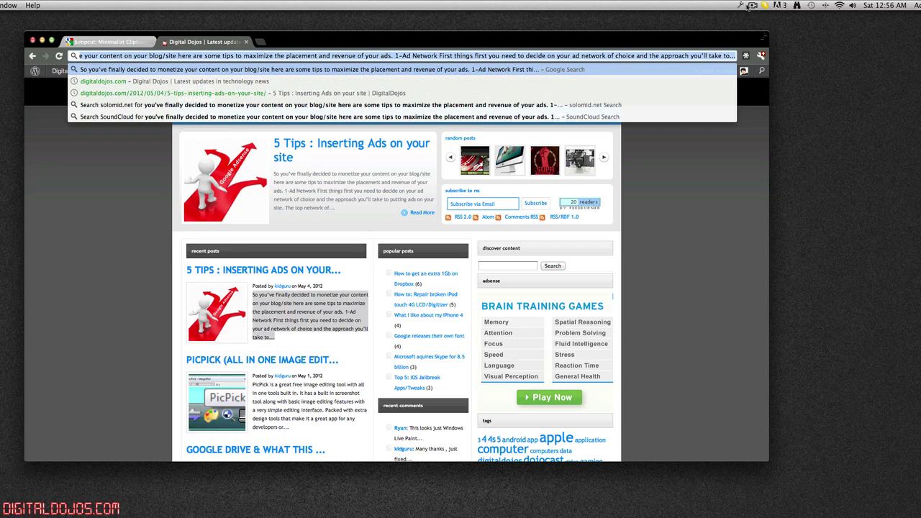
pyautogui.press('BackSpace')
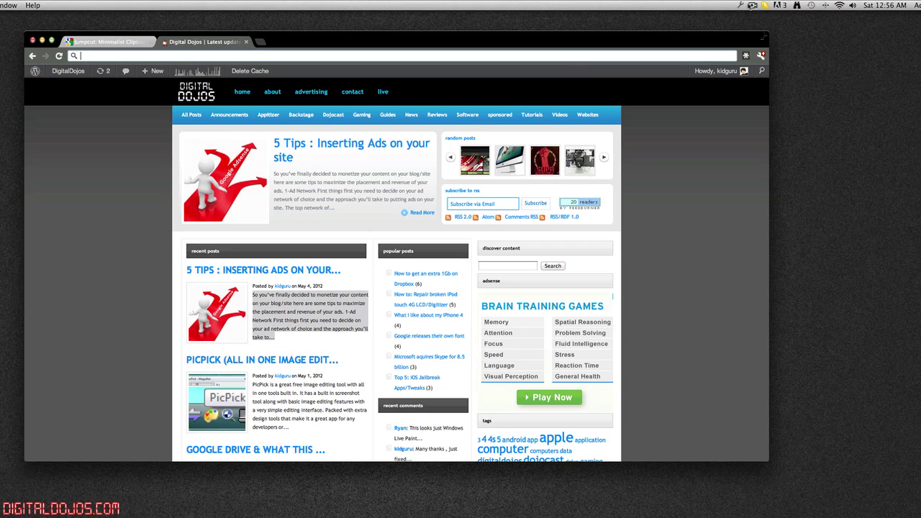
# Step: Paste the saved solomid.net/guides.php?g=23828 link from Jumpcut into the address bar
pyautogui.click(740, 5)
pyautogui.click(762, 34)
pyautogui.write('http://solomid.net/guides.php?g=23828')
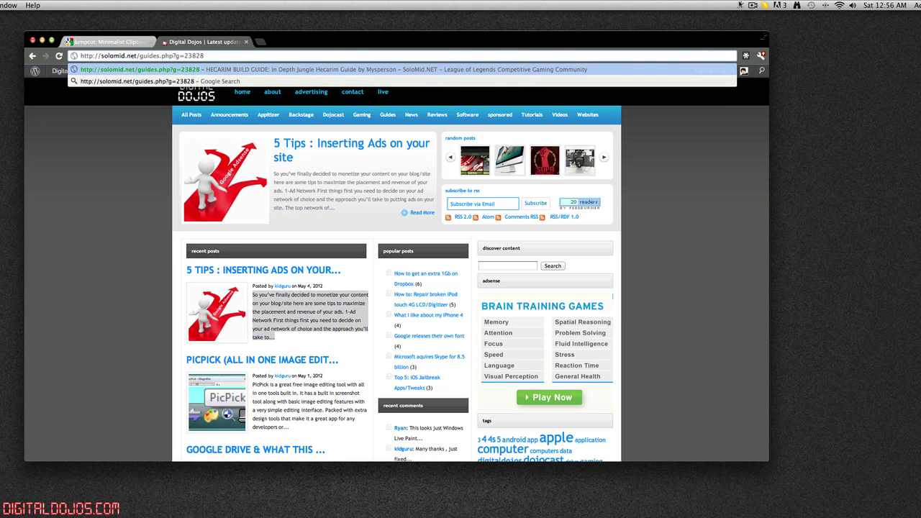
pyautogui.click(740, 5)
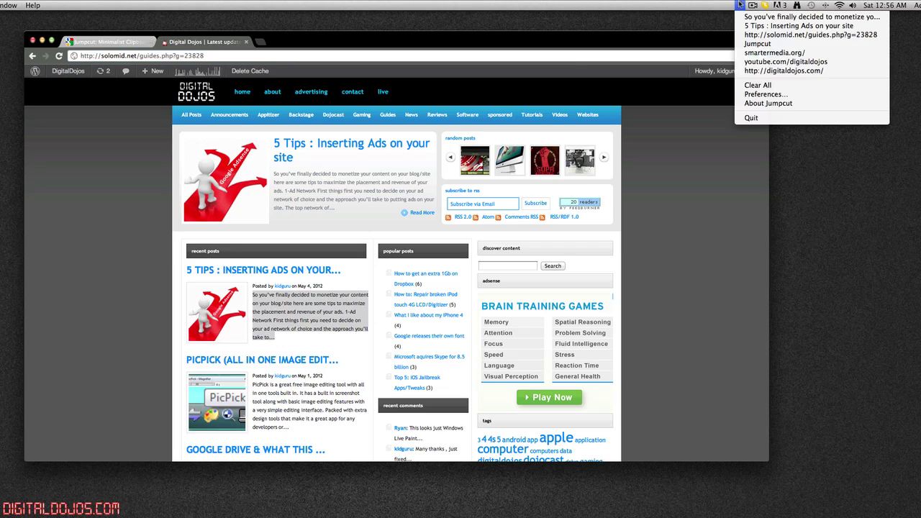
# Step: Clear all recent clippings from Jumpcut, confirming with Clear, and open Preferences
pyautogui.click(780, 87)
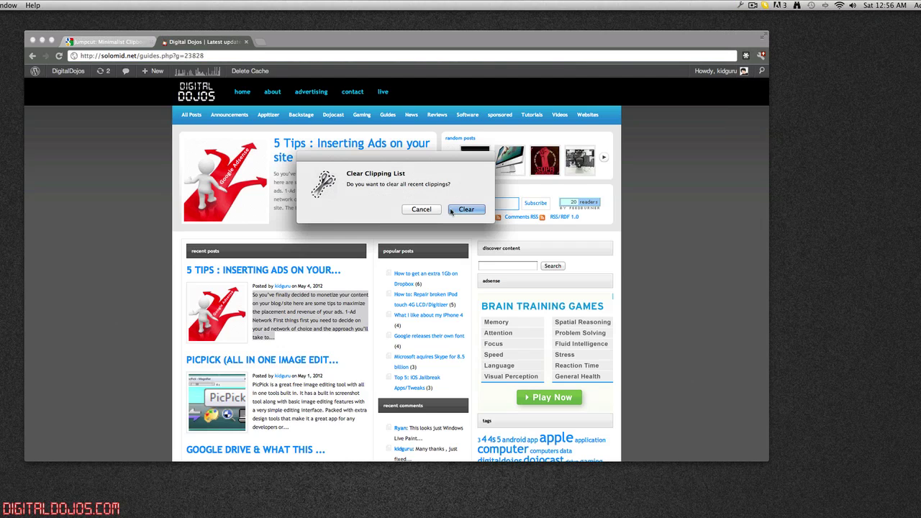
pyautogui.click(452, 210)
pyautogui.click(739, 5)
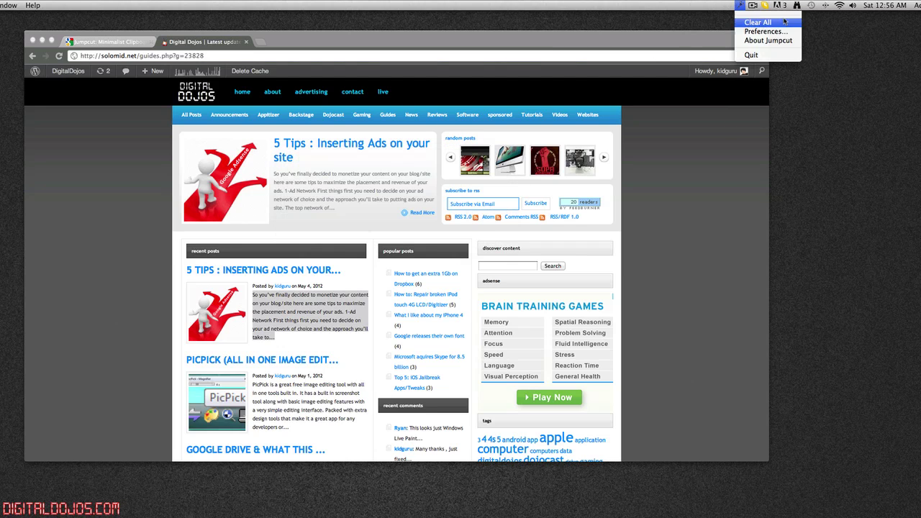
pyautogui.click(766, 31)
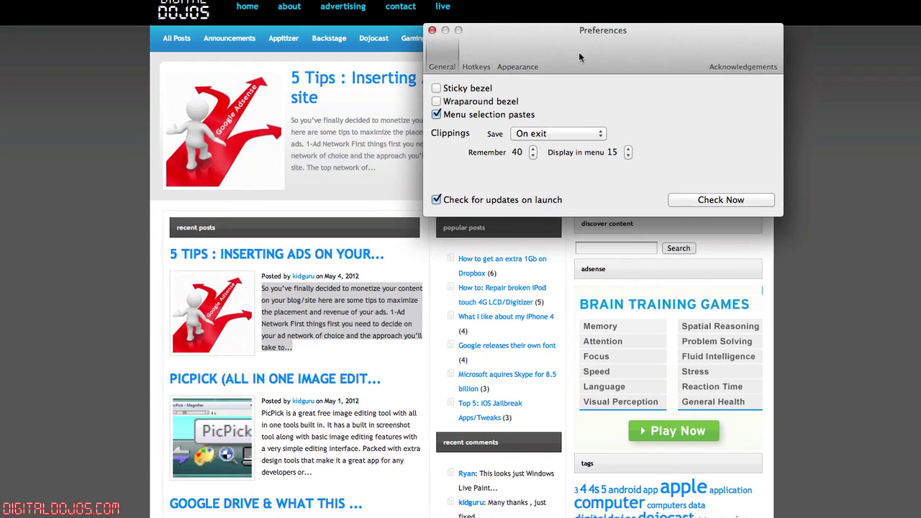
# Step: Look through Jumpcut's General, Hotkeys and Appearance preference tabs, then close the window
pyautogui.moveTo(580, 57); pyautogui.dragTo(320, 106)
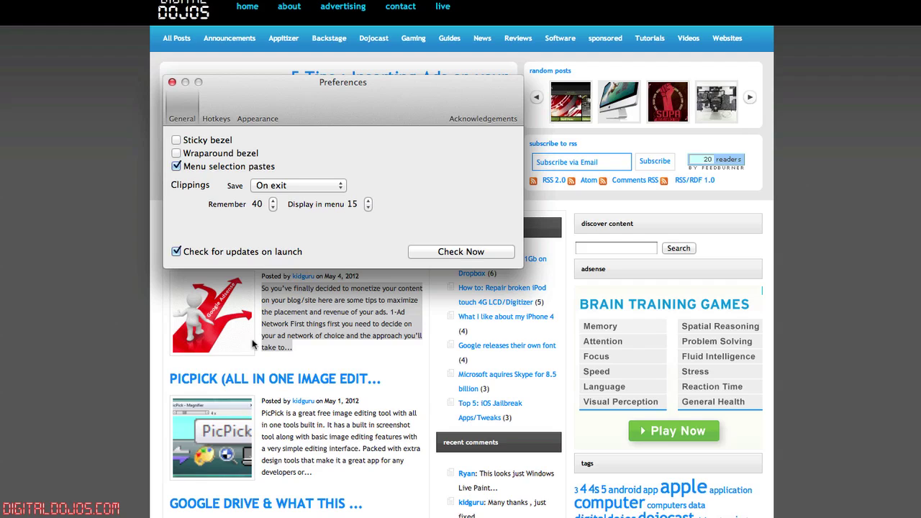
pyautogui.click(219, 106)
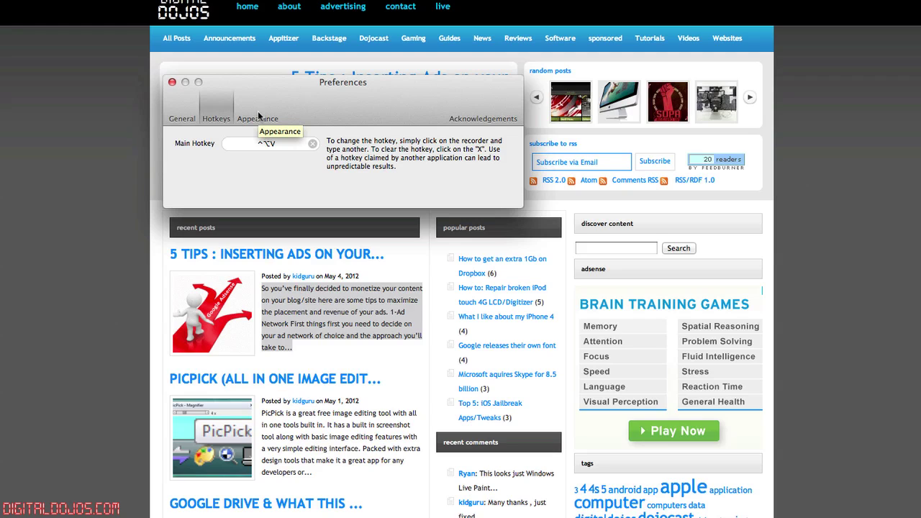
pyautogui.click(258, 115)
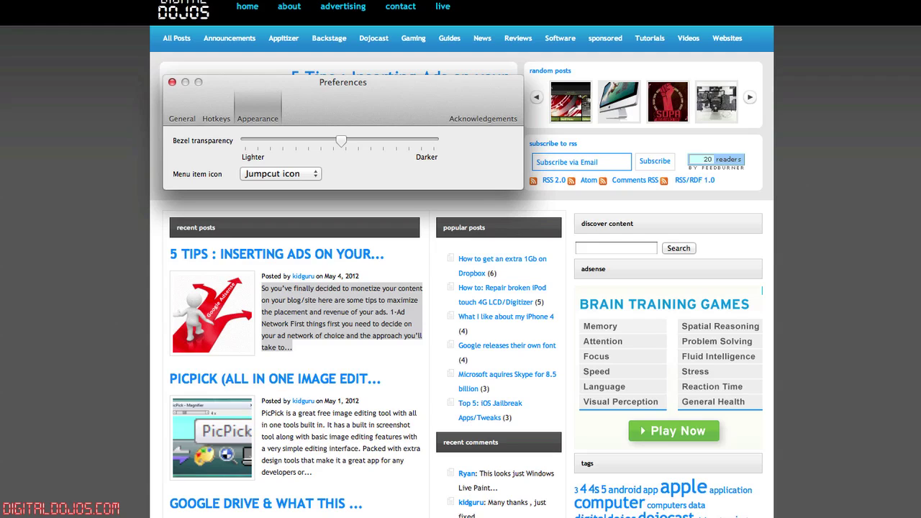
pyautogui.press('super+w')
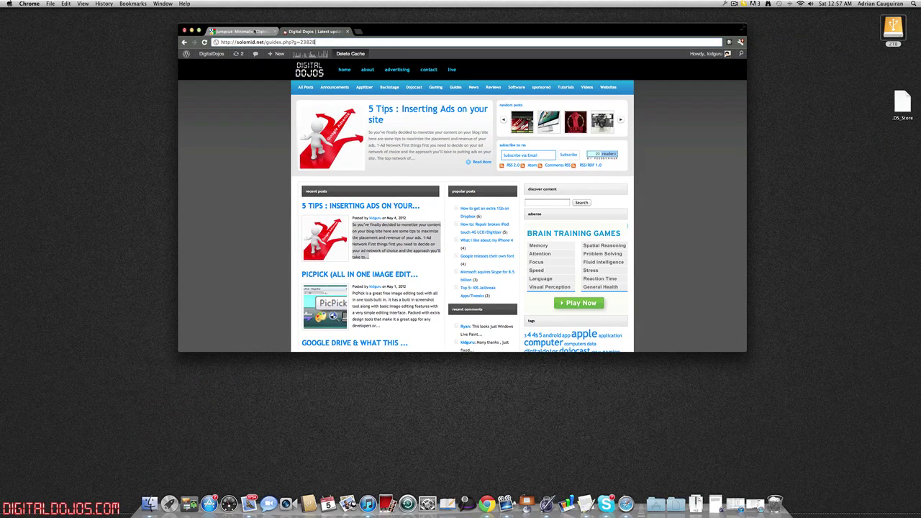
pyautogui.click(255, 32)
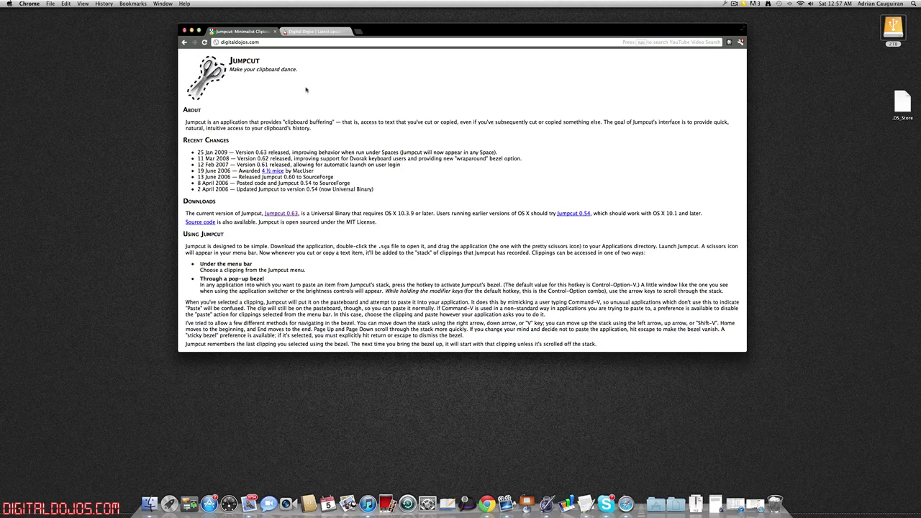
pyautogui.scroll(-5, 306, 89)
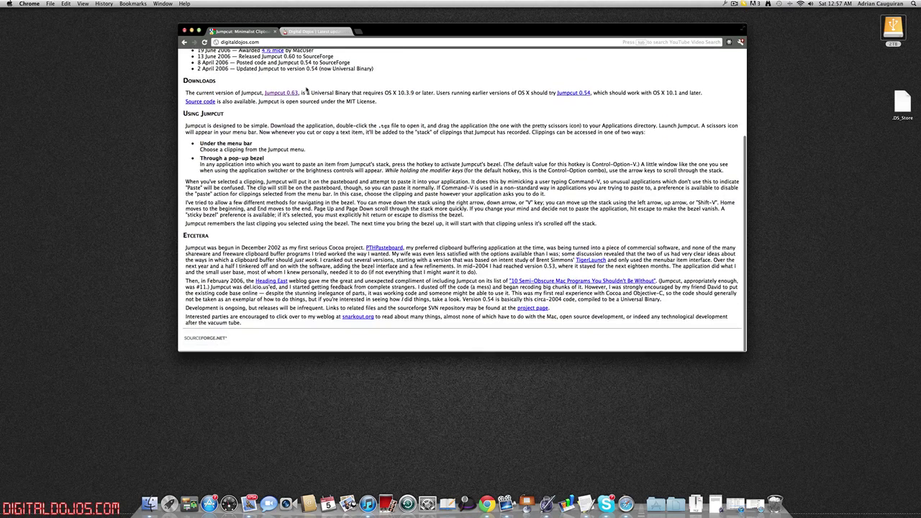
pyautogui.scroll(6, 306, 89)
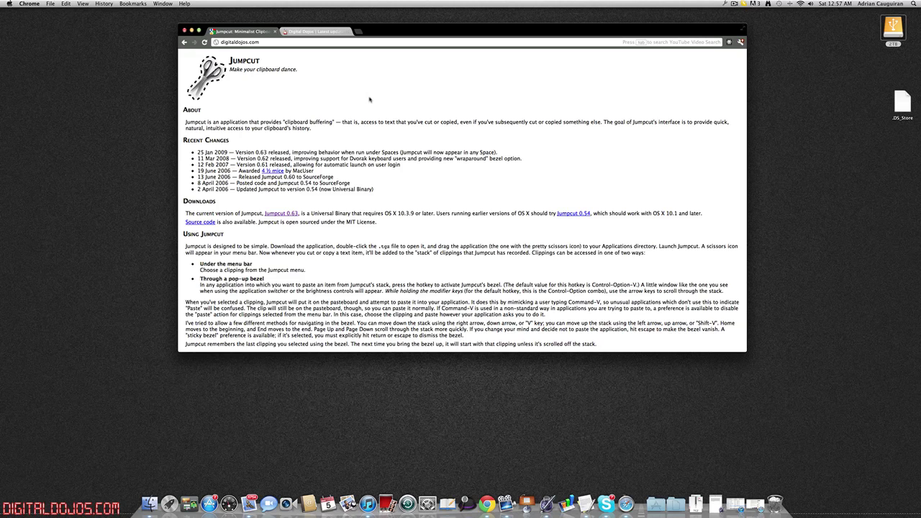
pyautogui.click(330, 31)
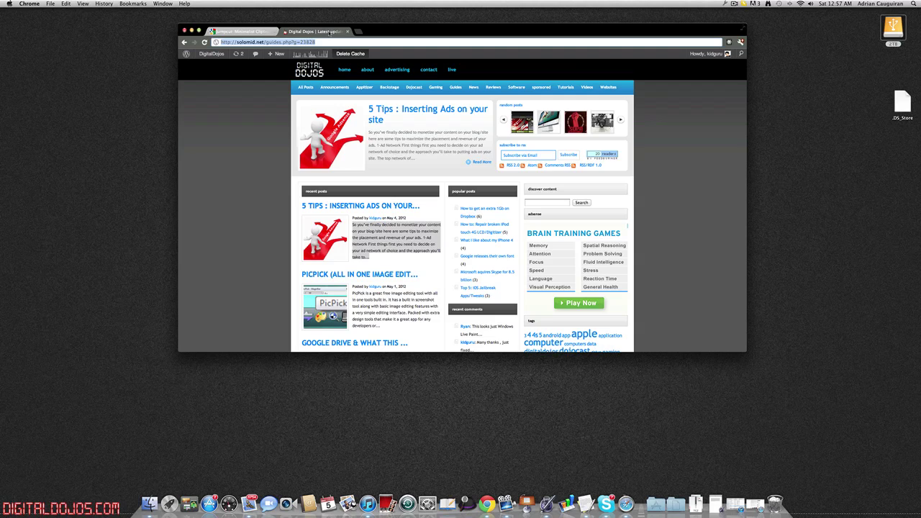
pyautogui.click(735, 5)
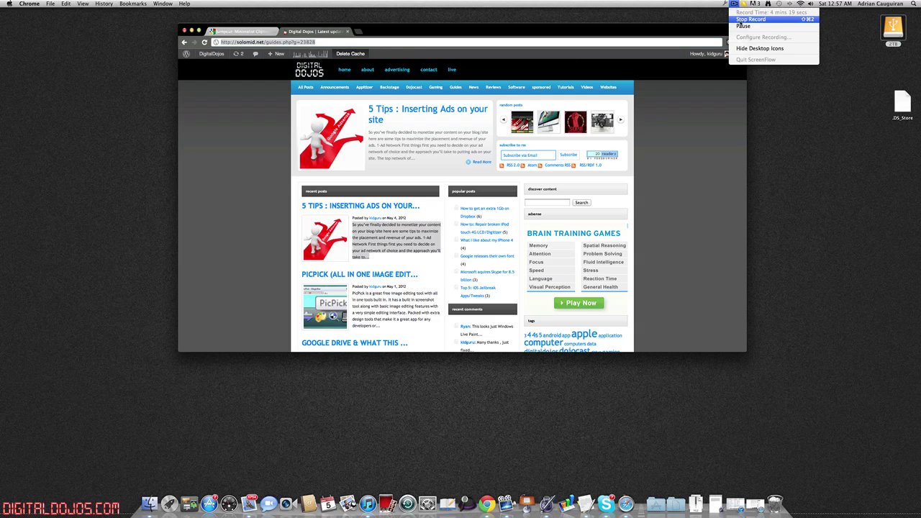